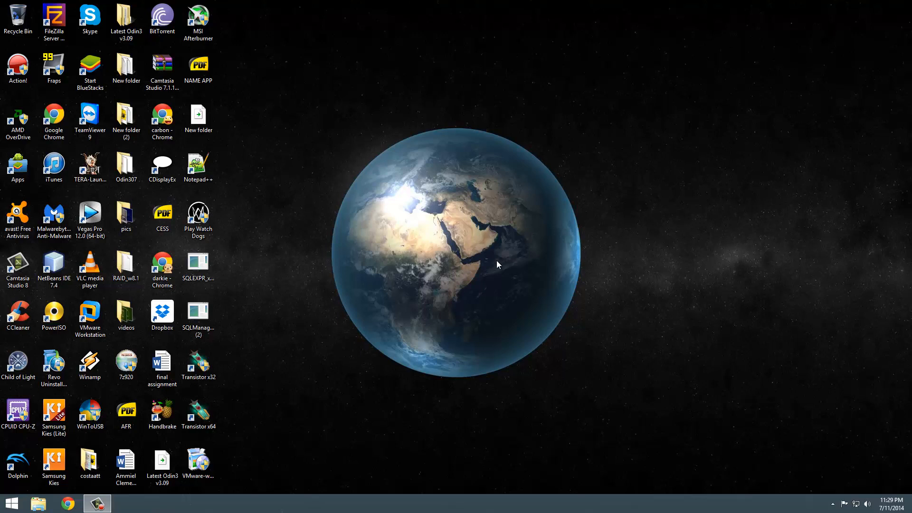
Search Bing for filezilla server in Chrome and save the recommended Windows installer to the Downloads folder.
double_click(176, 116)
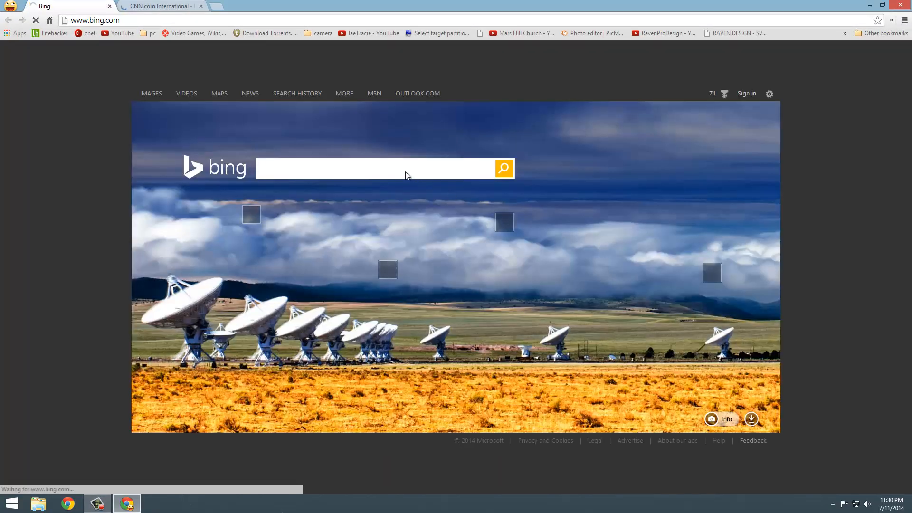
type("fil")
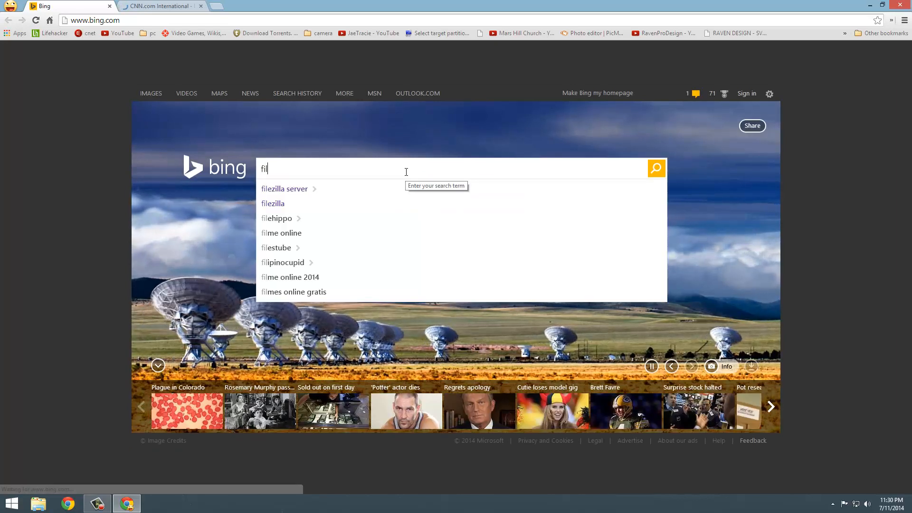
type("e")
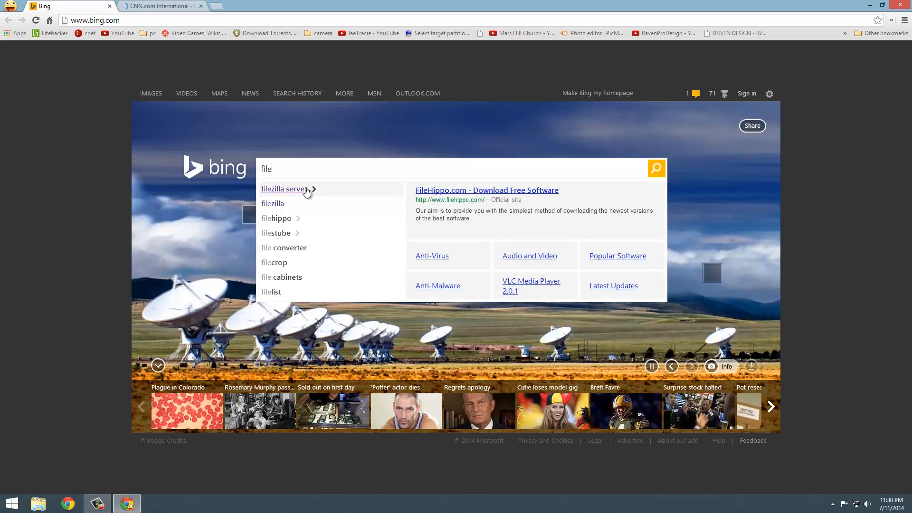
left_click(306, 187)
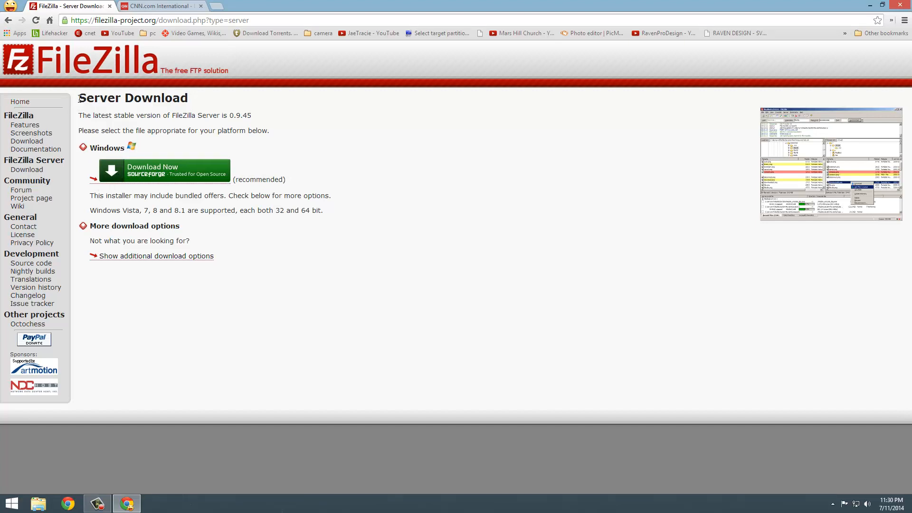
left_click(115, 173)
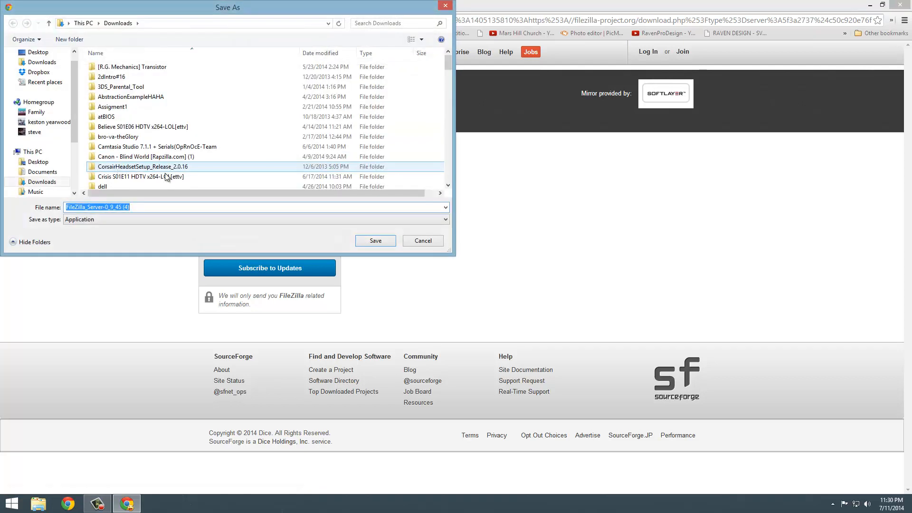
left_click(385, 244)
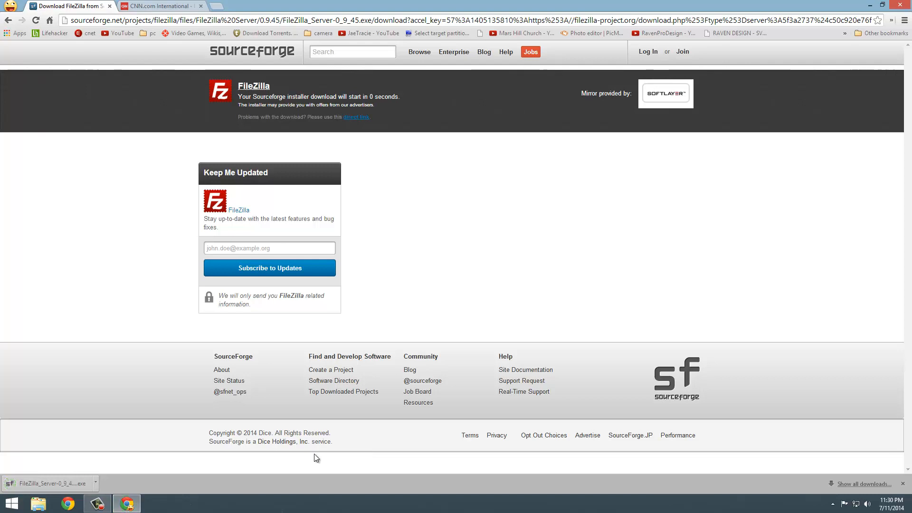
Run the downloaded FileZilla Server installer with permission to make changes and start the setup from the SourceForge download manager.
left_click(48, 483)
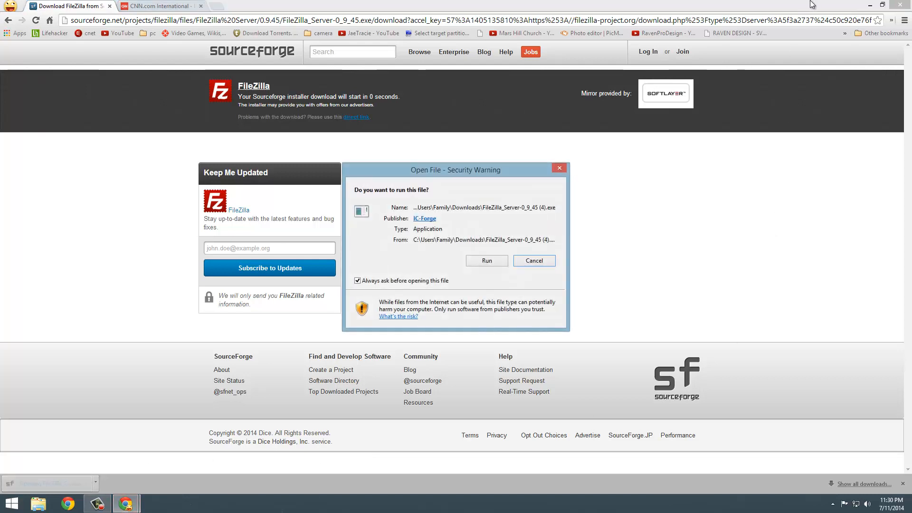
left_click(870, 4)
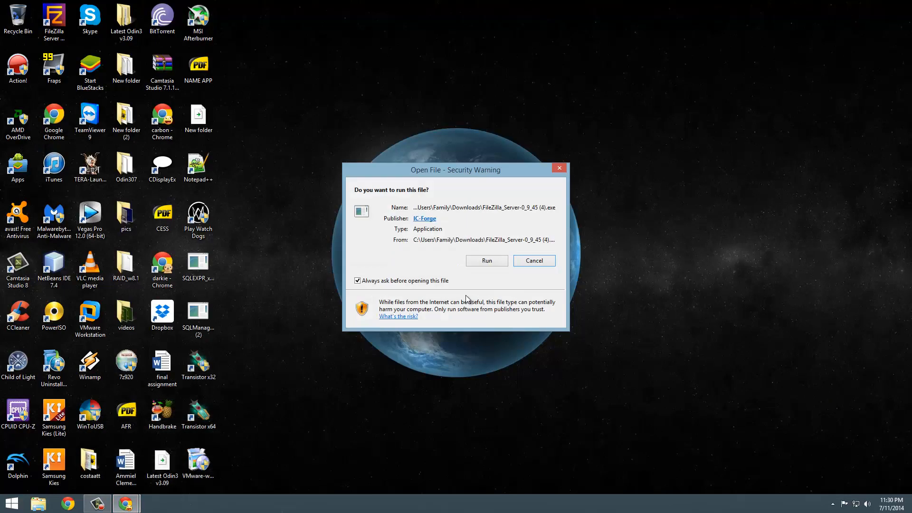
left_click(487, 261)
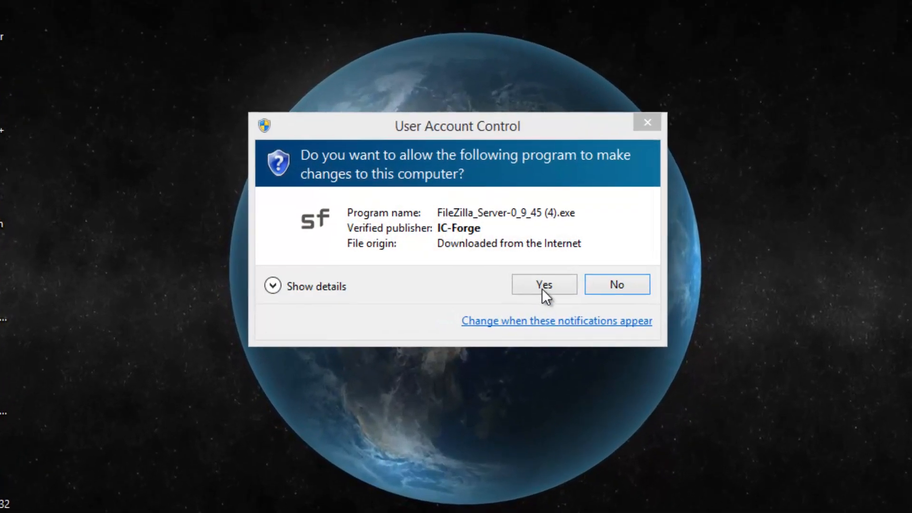
left_click(542, 285)
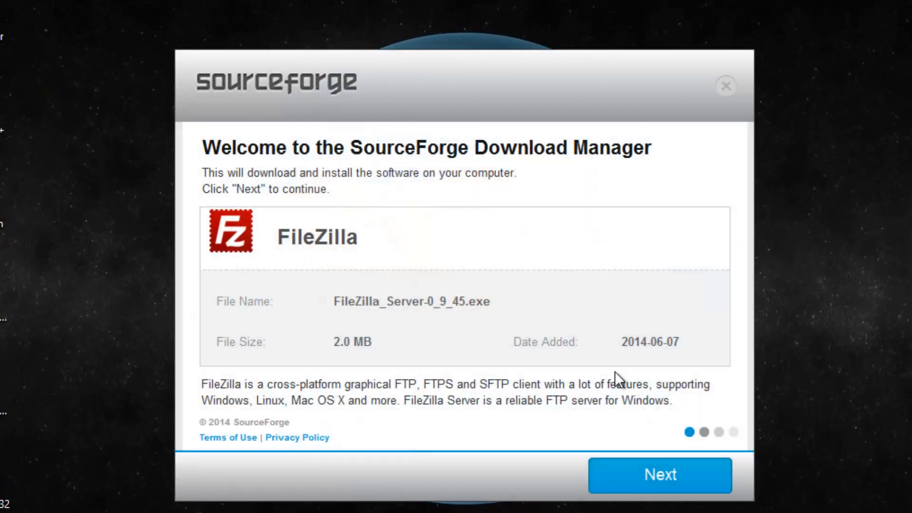
left_click(677, 478)
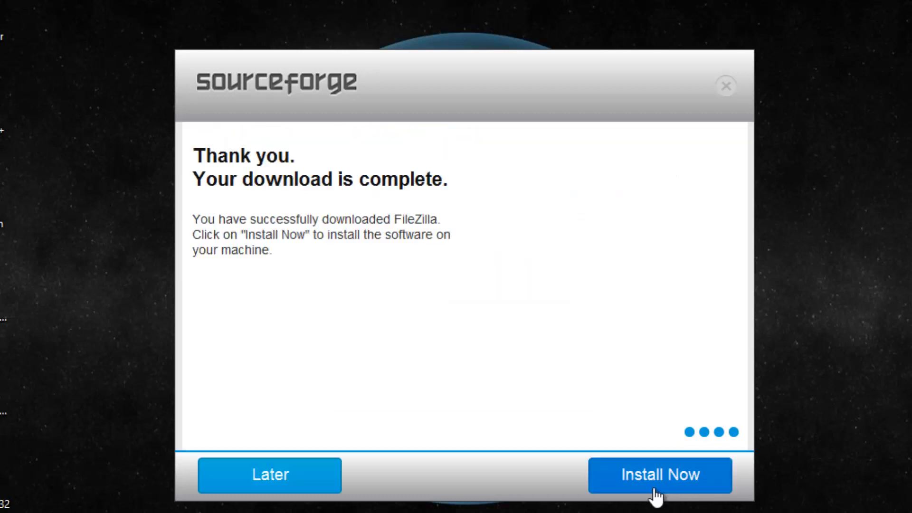
left_click(655, 489)
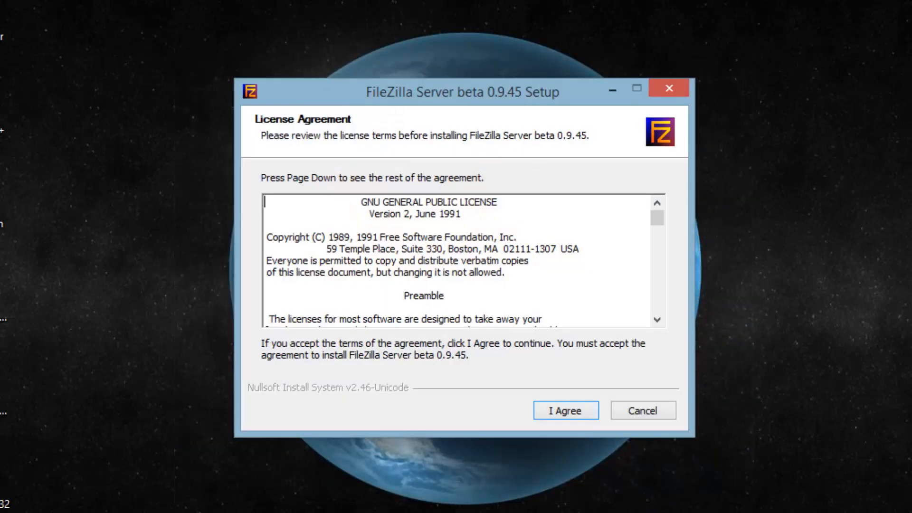
Walk through the FileZilla Server setup with Standard components and default folder and startup settings, then quit without installing.
left_click(573, 417)
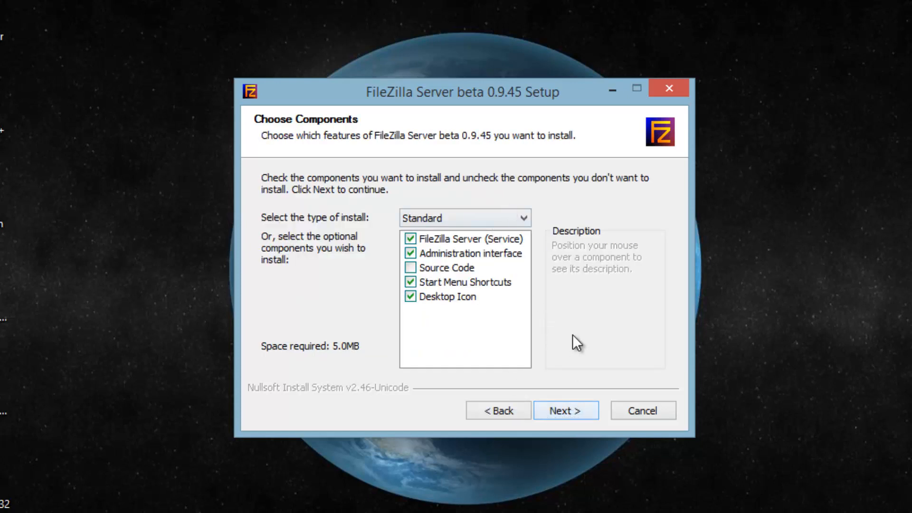
left_click(577, 417)
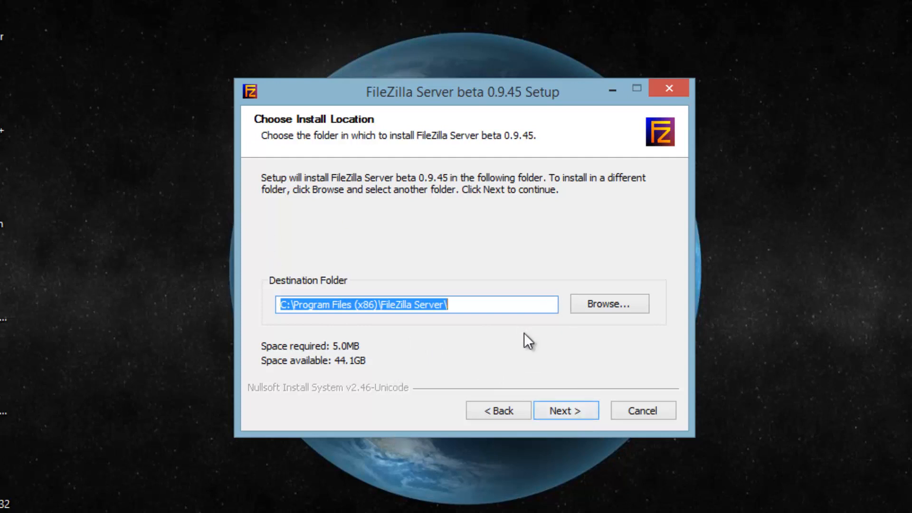
left_click(577, 411)
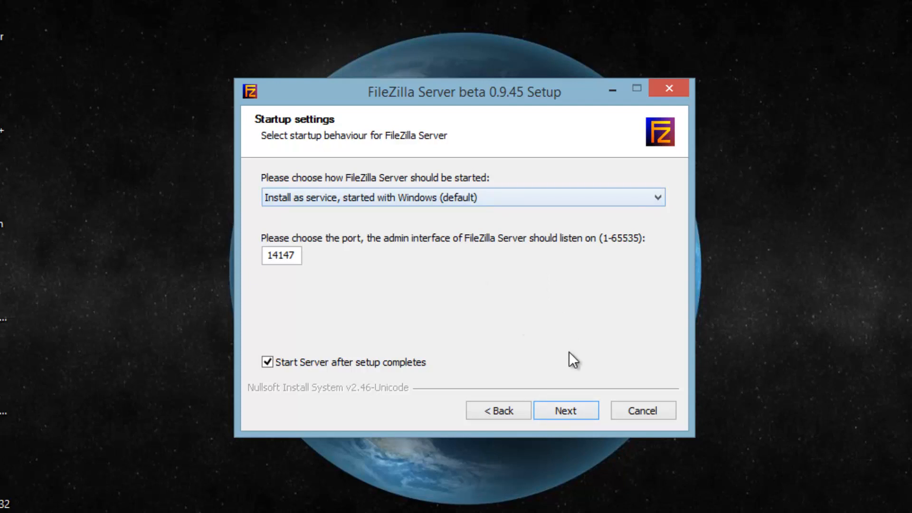
left_click(570, 407)
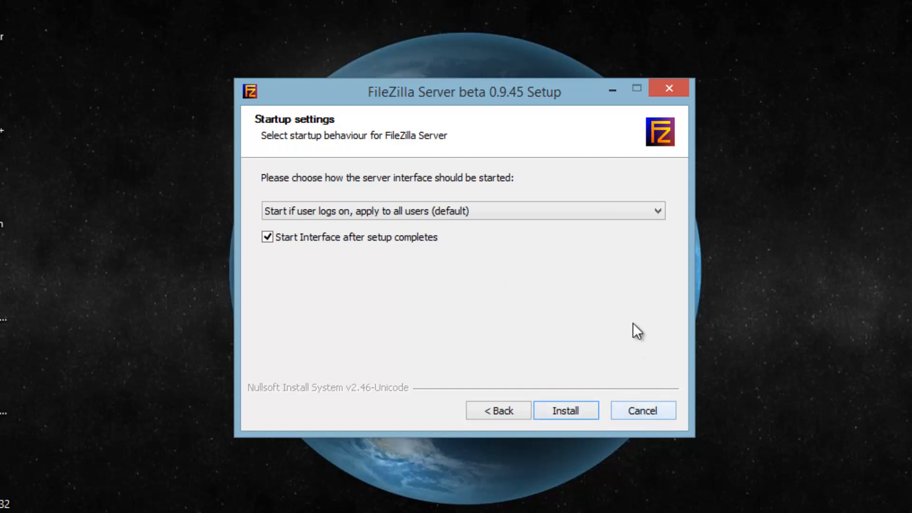
left_click(652, 409)
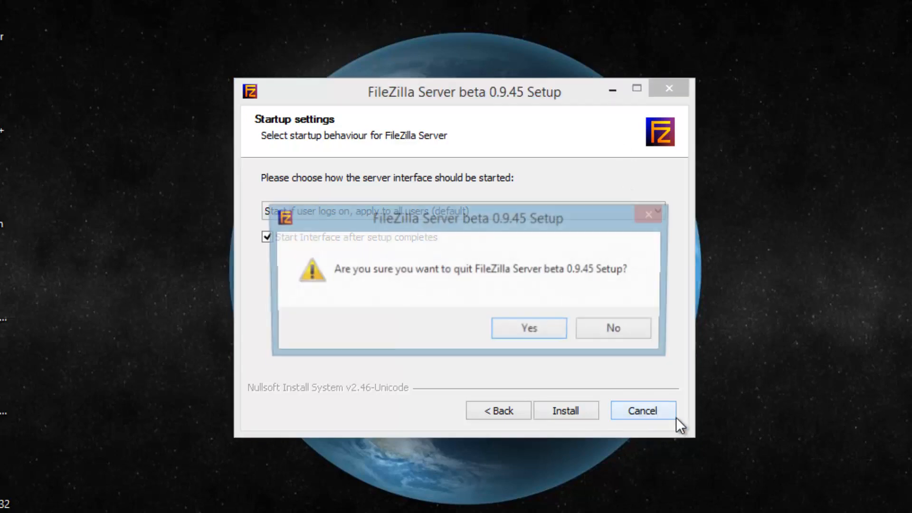
left_click(534, 331)
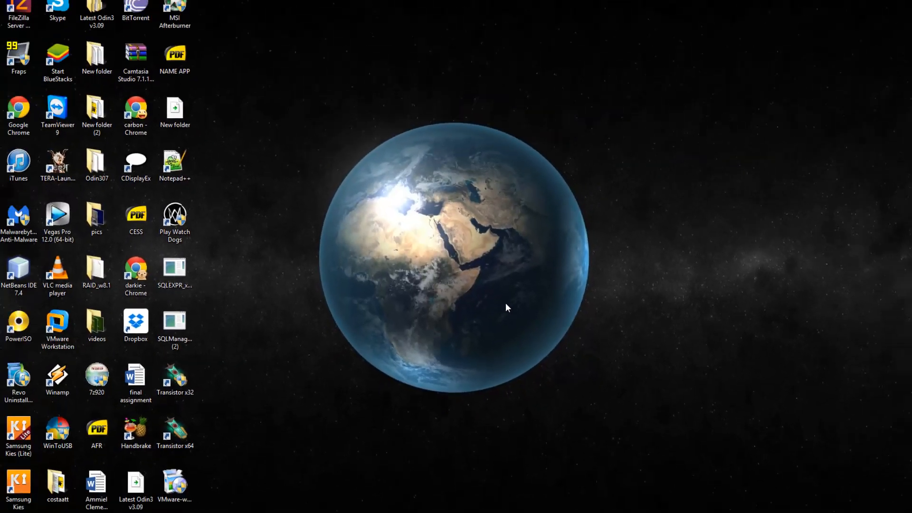
Launch FileZilla Server Interface through the system search and connect to the server at 127.0.0.1 on port 14147.
mouse_move(908, 5)
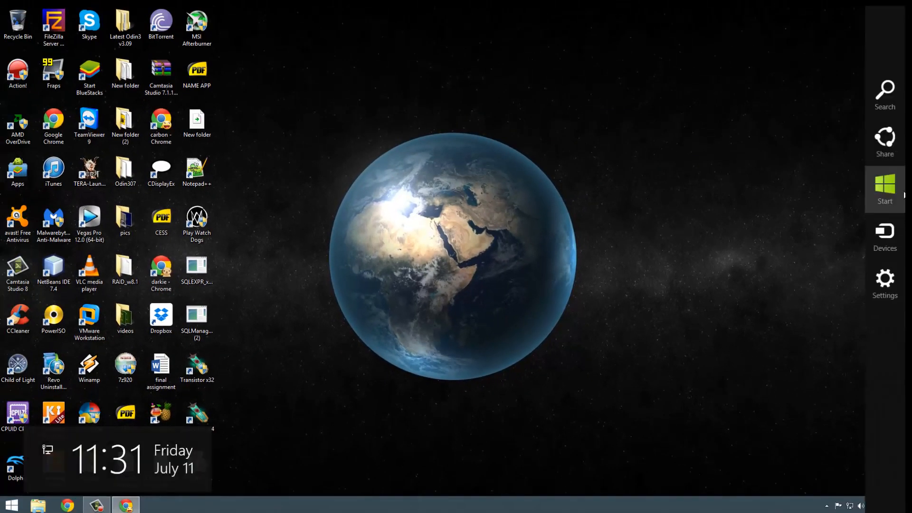
left_click(886, 95)
type("file Explorer")
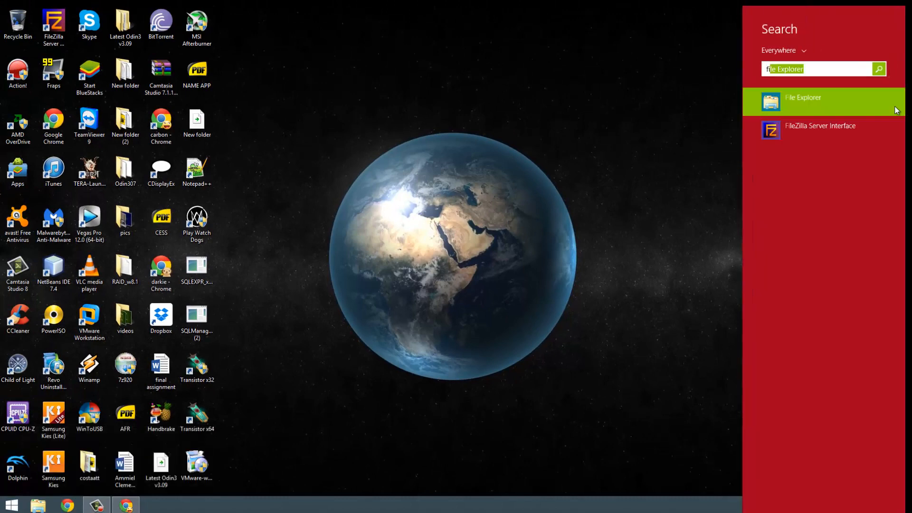
key("Down")
key("Return")
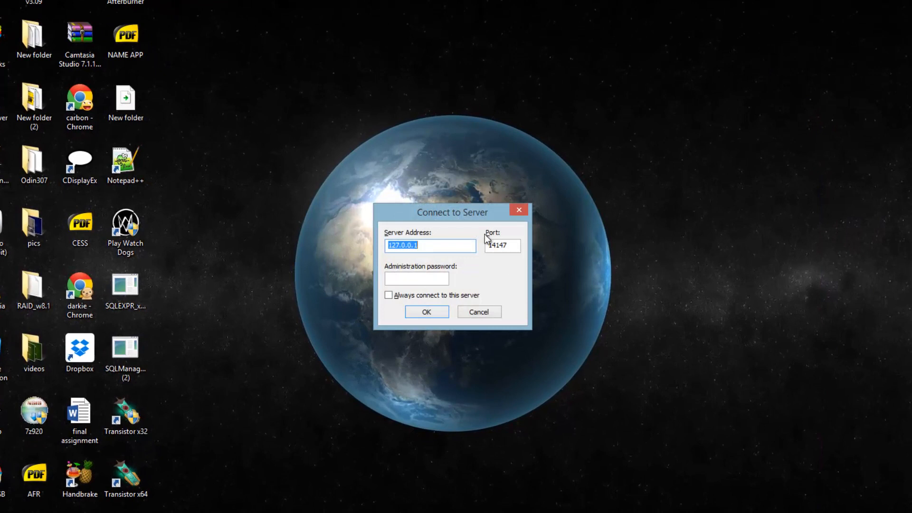
left_click_drag(456, 212, 458, 220)
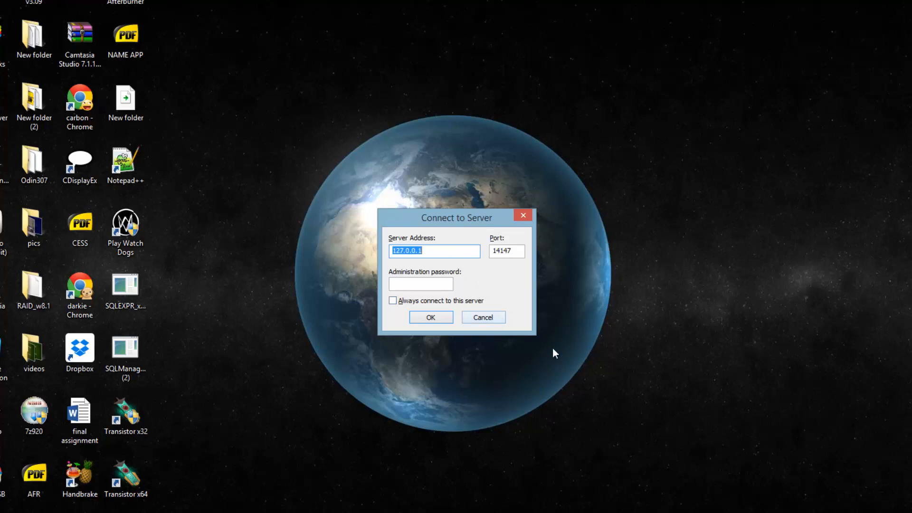
left_click(439, 318)
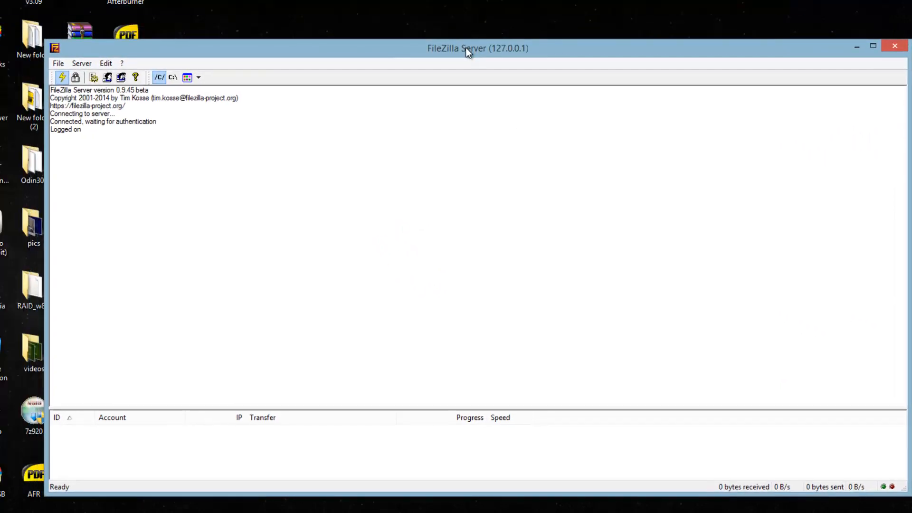
left_click_drag(465, 47, 459, 59)
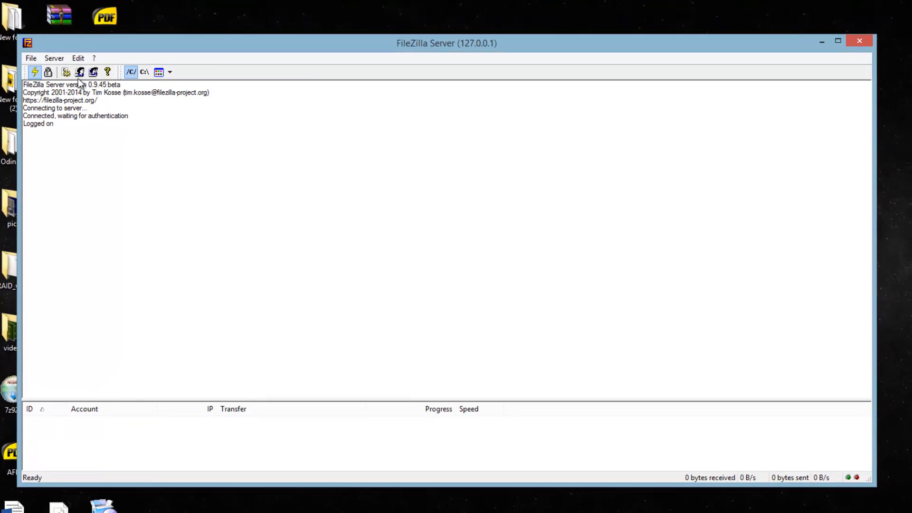
Open the server's user account settings and remove both existing user accounts.
left_click(79, 58)
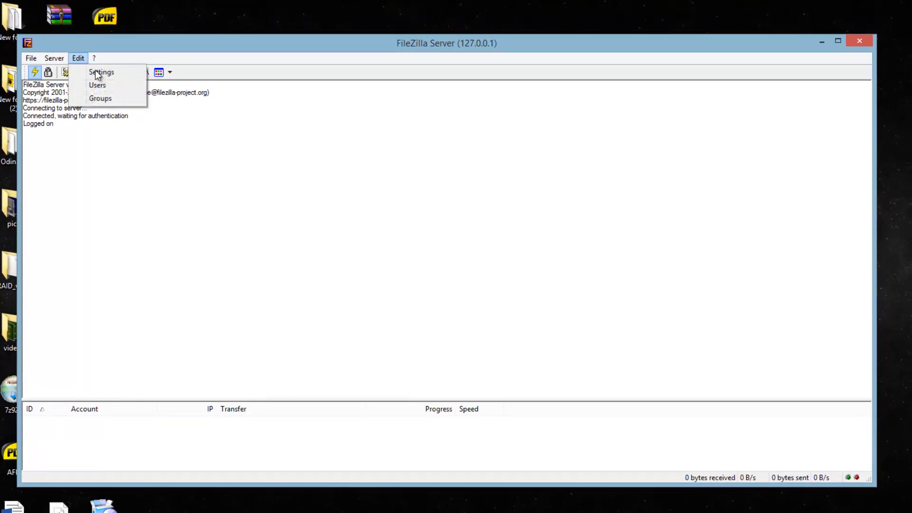
left_click(113, 86)
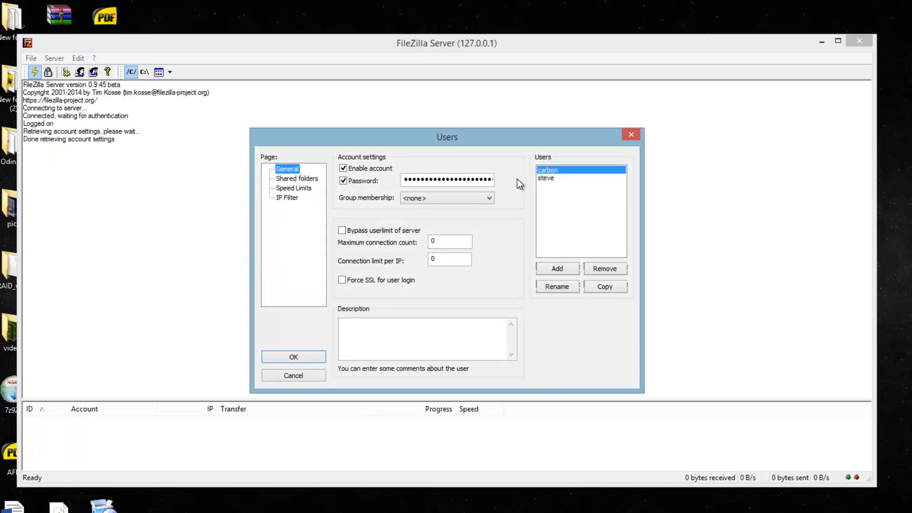
left_click(551, 180)
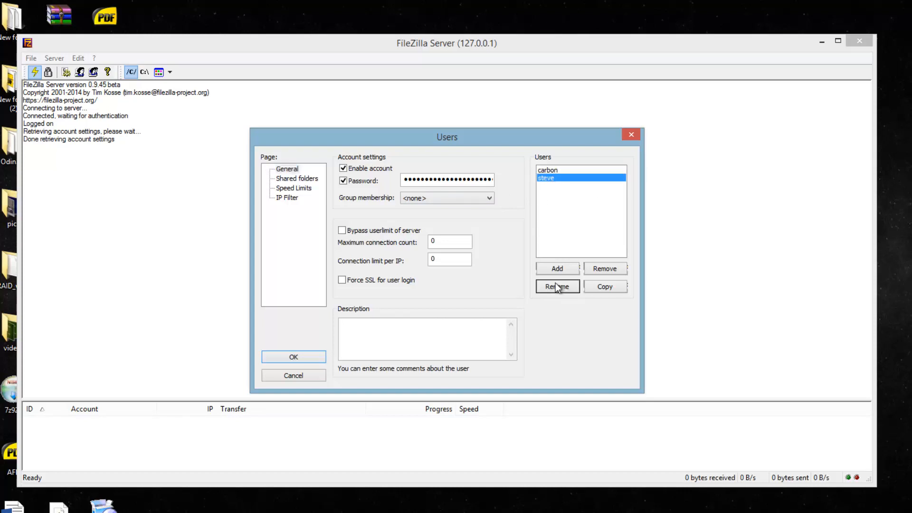
left_click(554, 172)
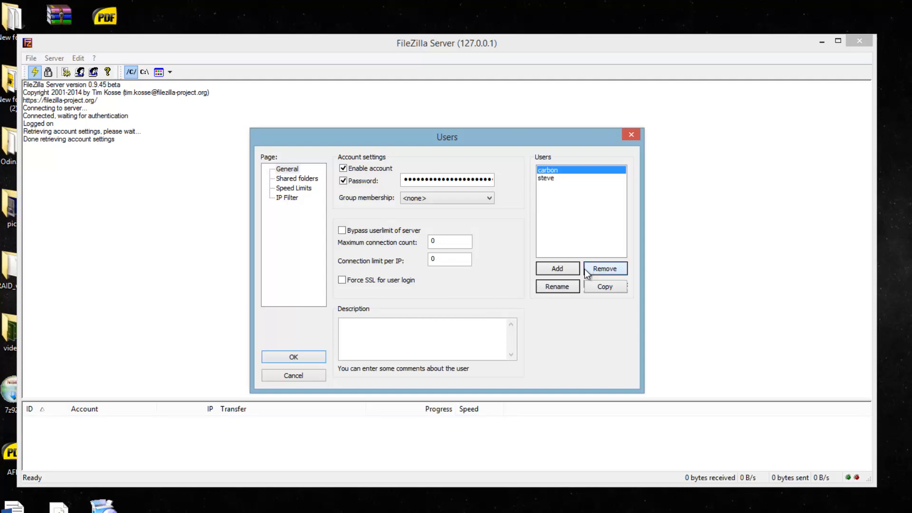
left_click(546, 178)
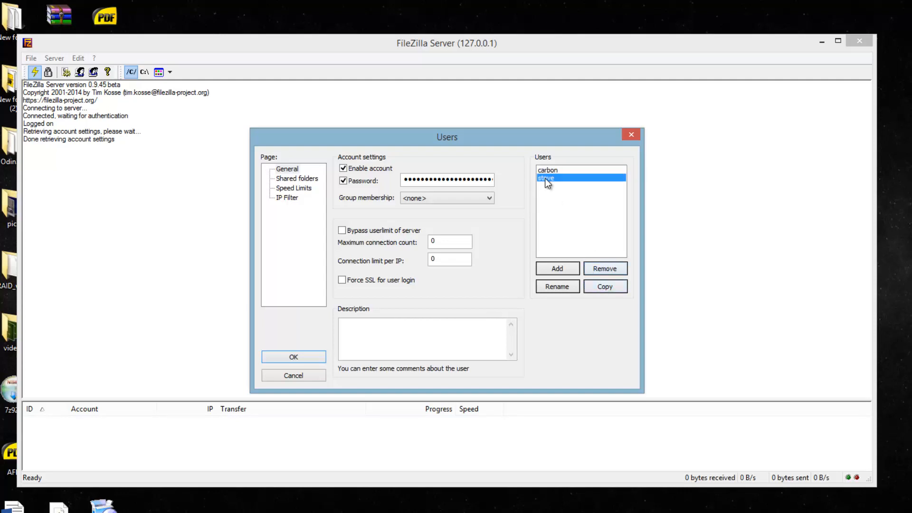
left_click(613, 269)
left_click(555, 170)
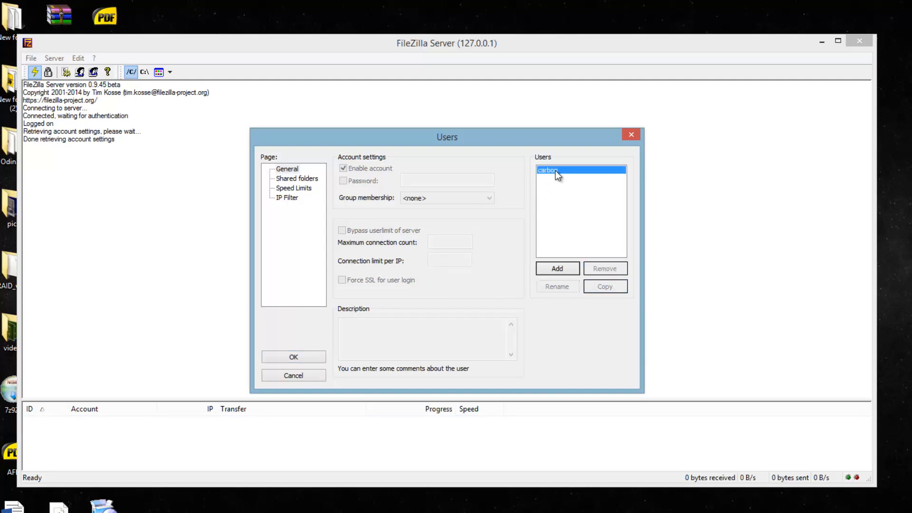
left_click(601, 270)
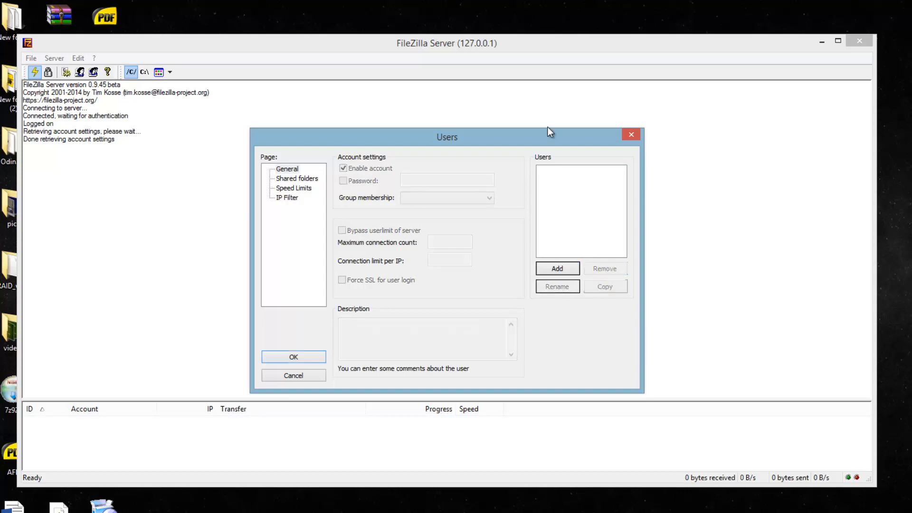
Add a user account named oni that belongs to no group.
left_click(566, 270)
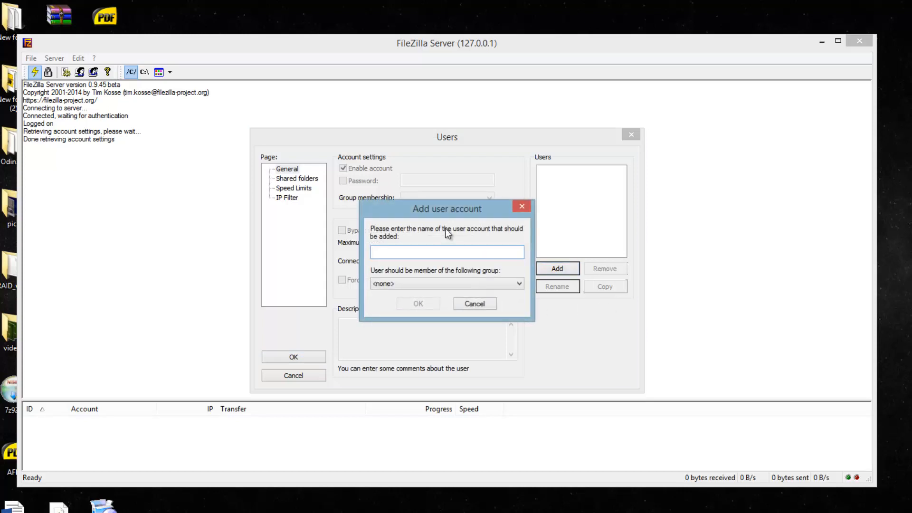
left_click_drag(452, 212, 499, 270)
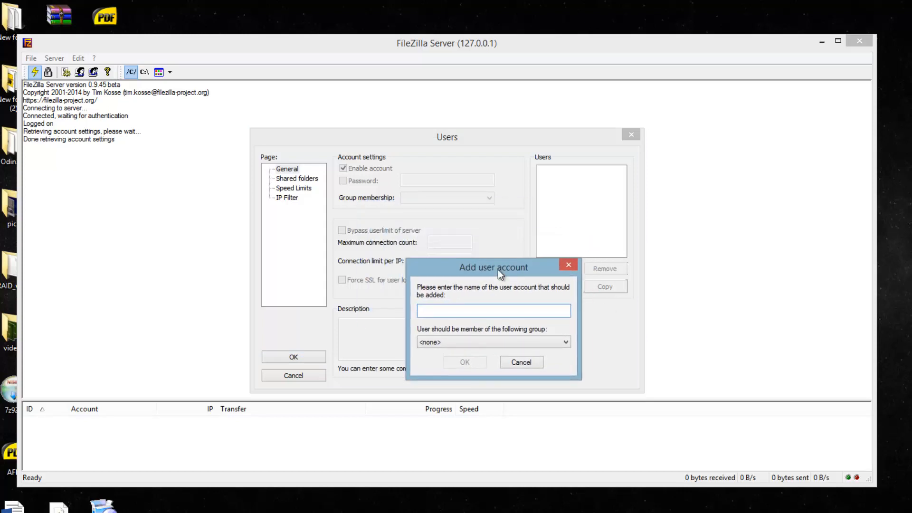
type("oni")
left_click(465, 362)
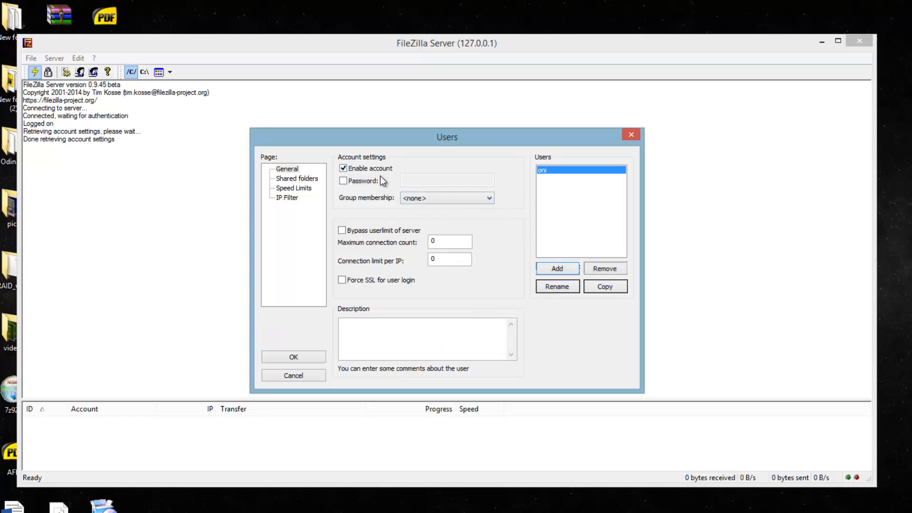
Require a password for the oni account and enter the account password.
left_click(343, 181)
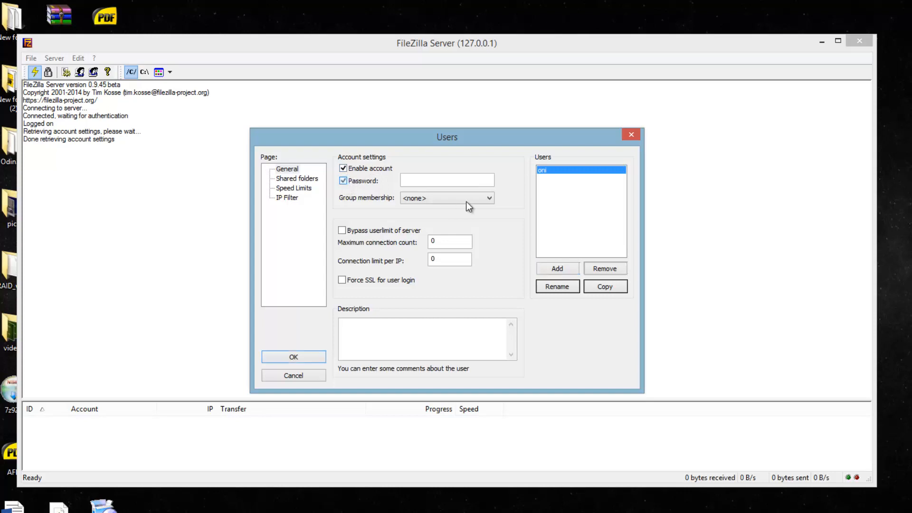
left_click(466, 183)
type("••••••••")
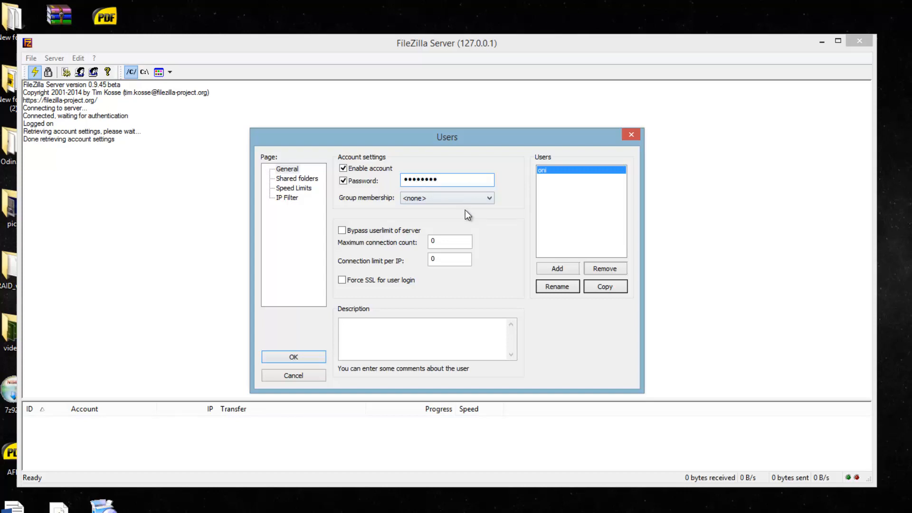
Add the pics folder from the Desktop to the oni account's shared folders and save the user settings.
left_click(299, 180)
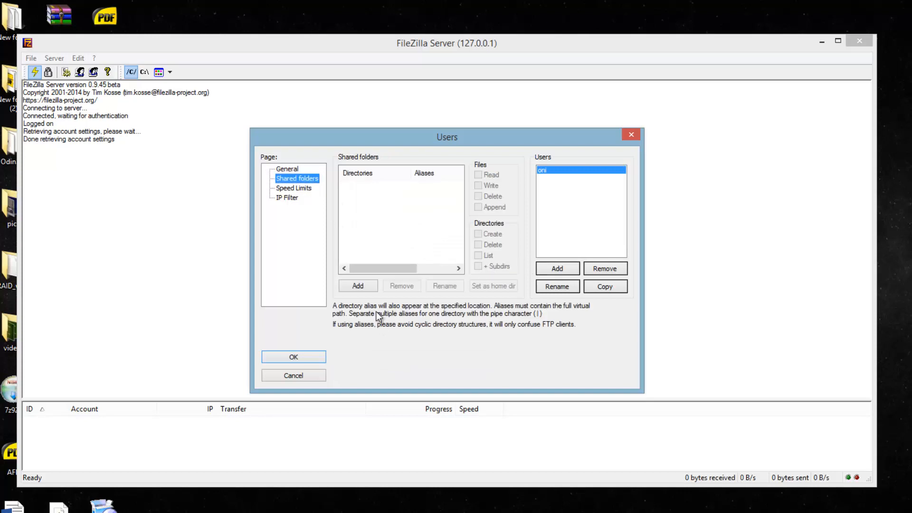
left_click(365, 286)
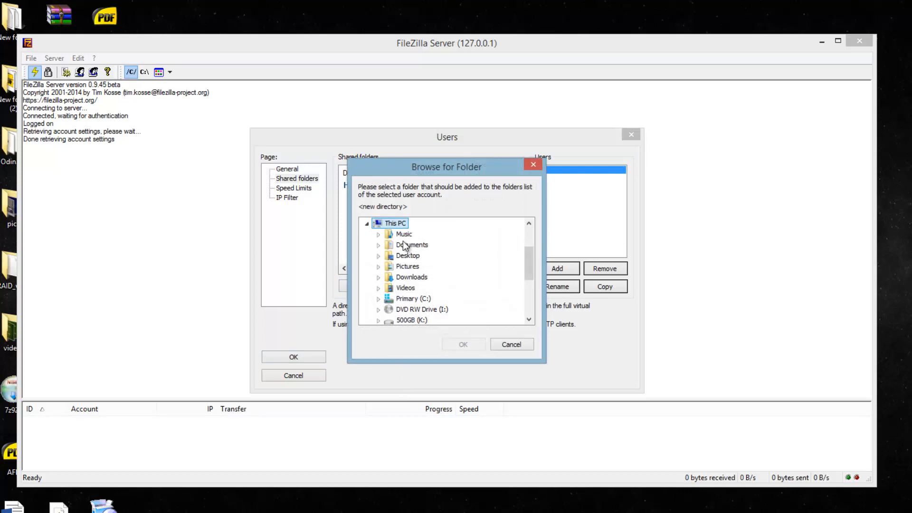
left_click(379, 256)
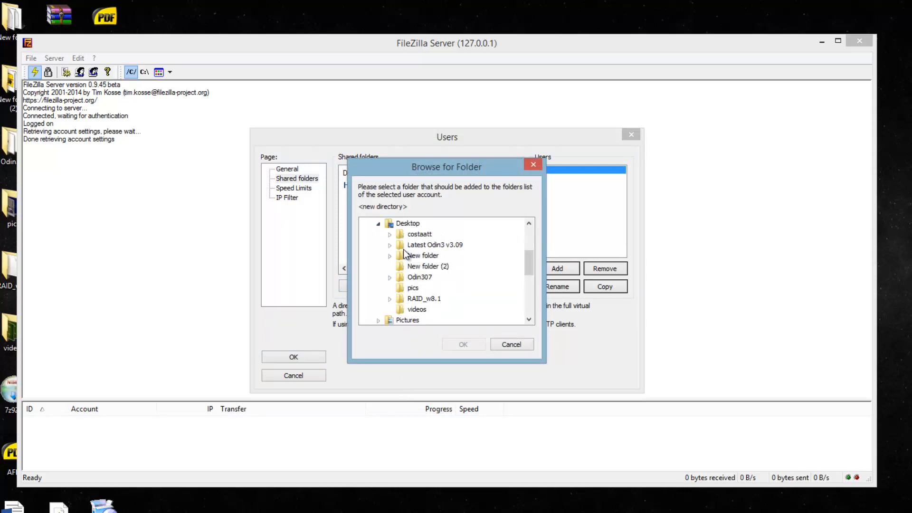
left_click(412, 288)
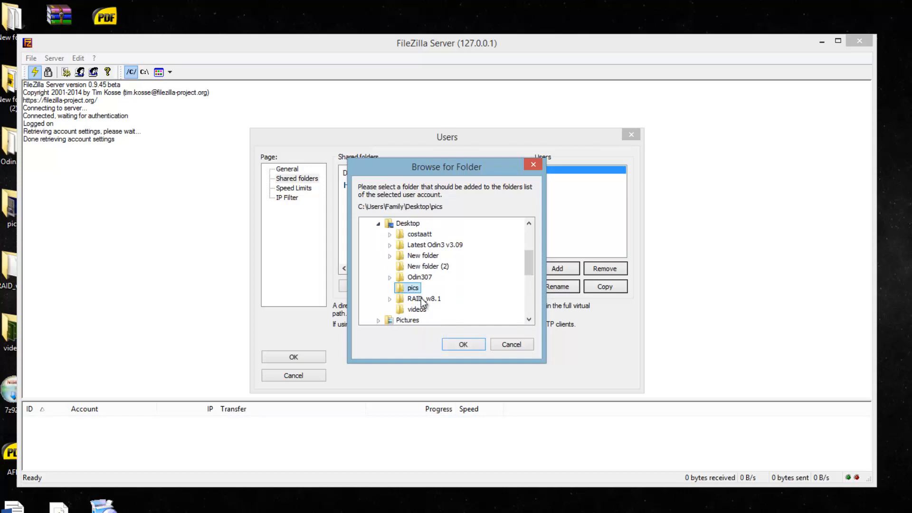
left_click(481, 347)
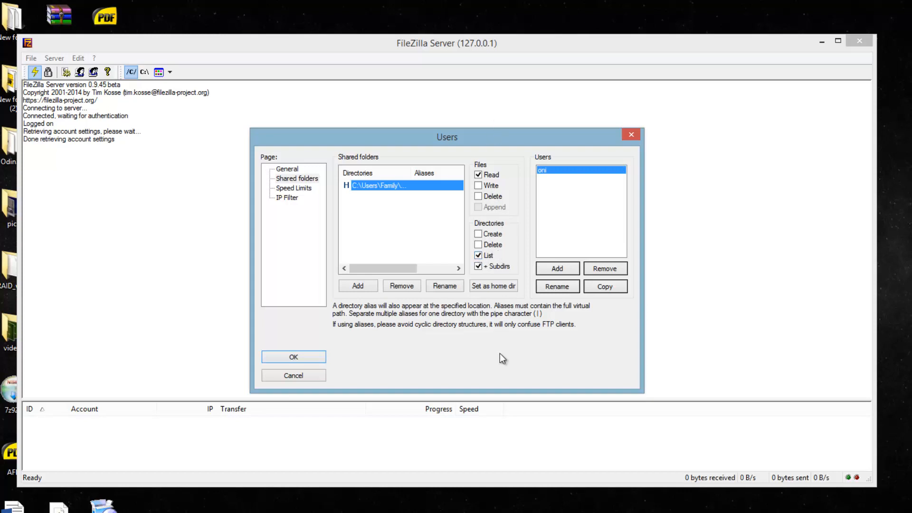
left_click(309, 358)
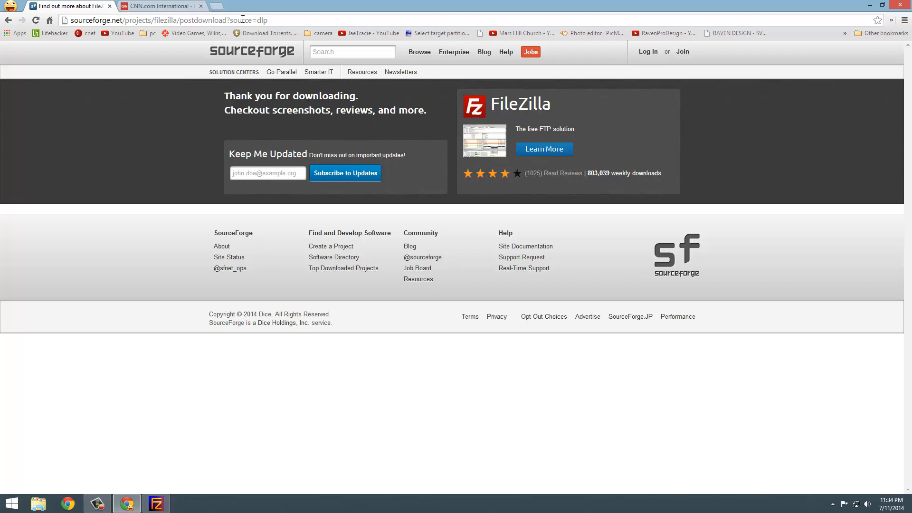
Open the router's administration page at 192.168.4.1 and fill in a WAN port forwarding entry using the FTP server preset.
left_click(243, 20)
type("192.168.4.1")
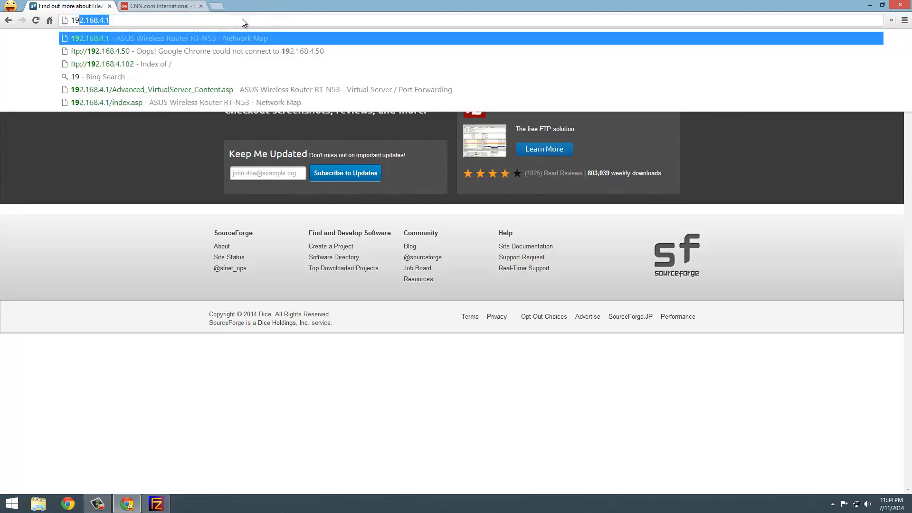
key("Return")
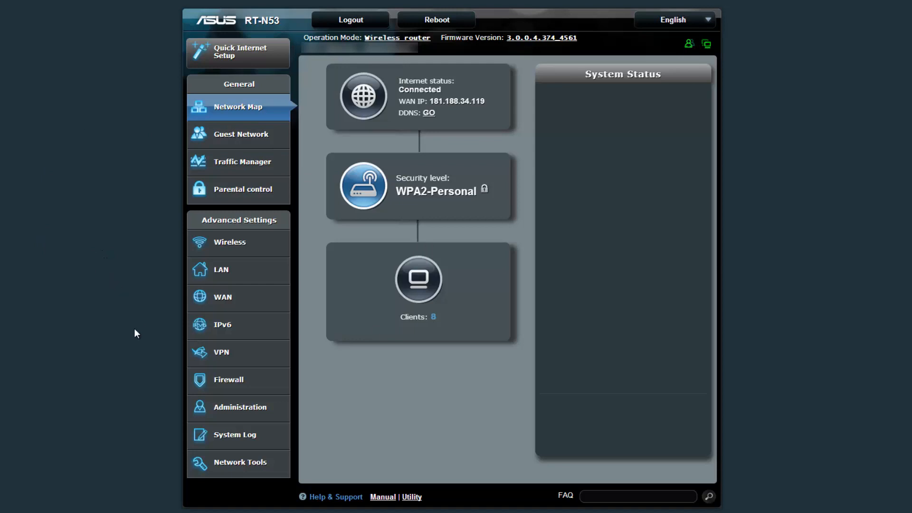
left_click(234, 300)
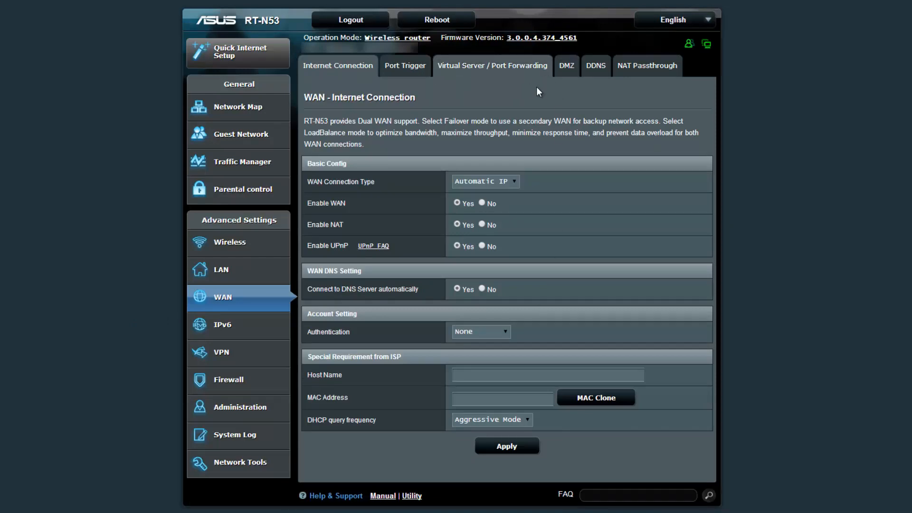
left_click(520, 70)
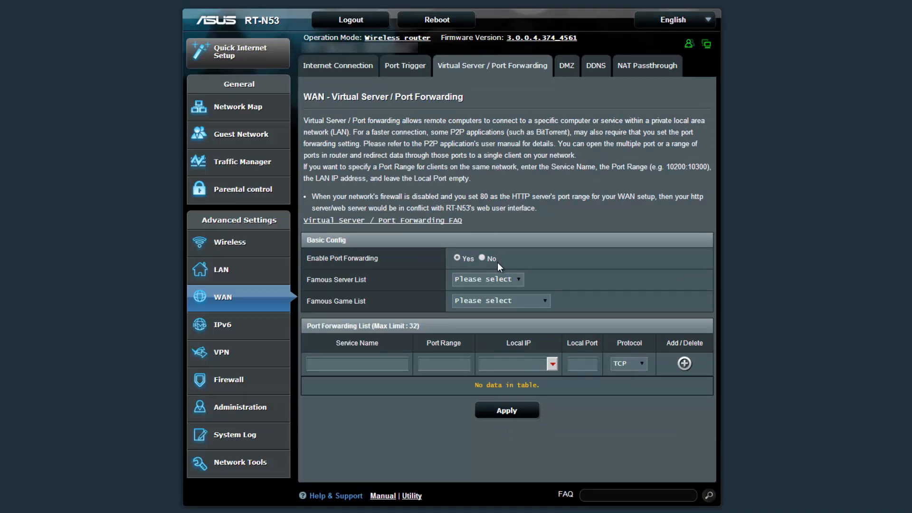
left_click(519, 280)
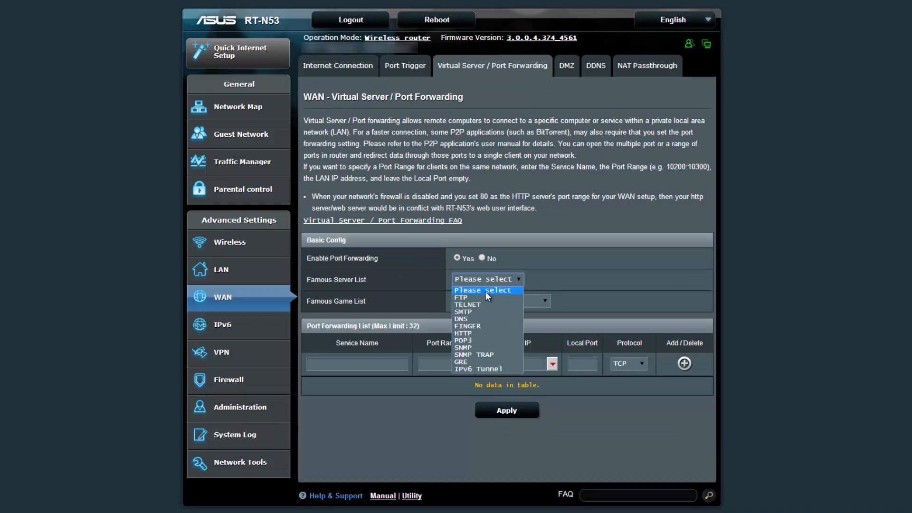
left_click(474, 297)
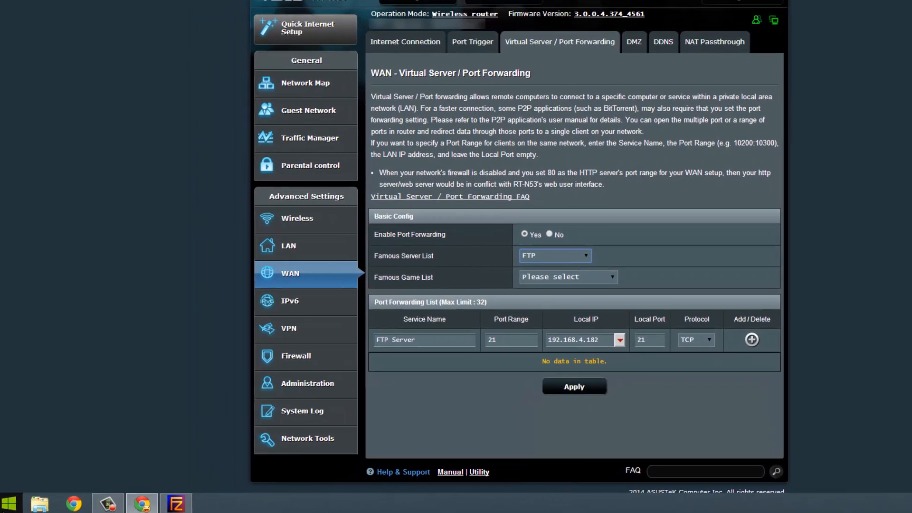
Run ipconfig in Command Prompt to check the Ethernet adapter's IPv4 address, and close the window.
right_click(9, 508)
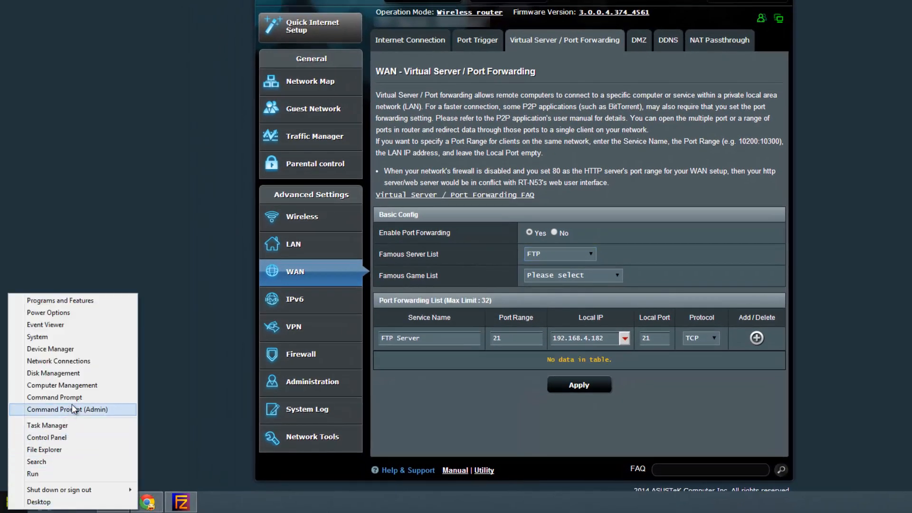
left_click(55, 397)
left_click_drag(374, 0, 362, 28)
left_click_drag(287, 40, 595, 167)
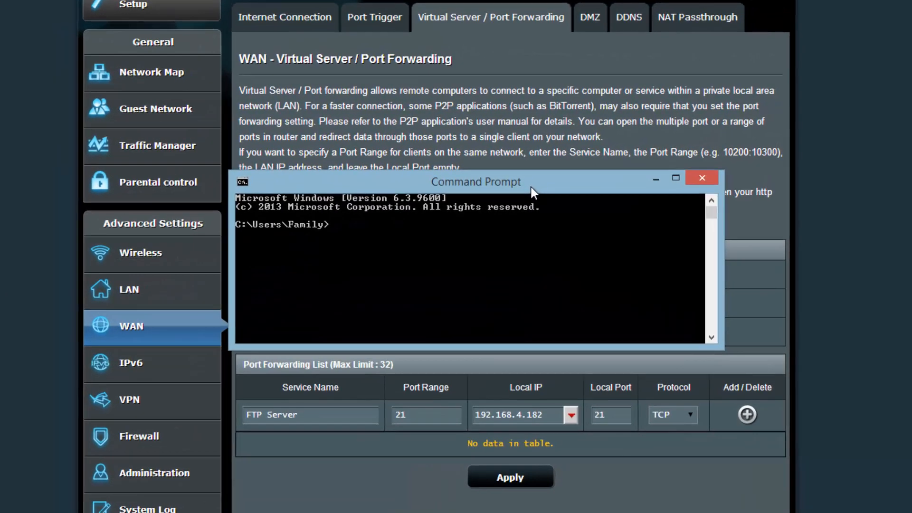
type("ipconfig")
key("Return")
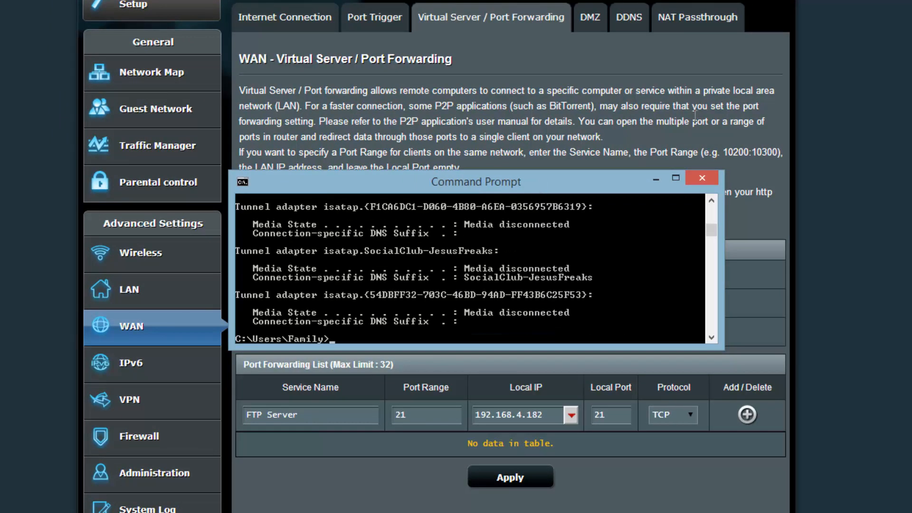
left_click_drag(712, 232, 712, 217)
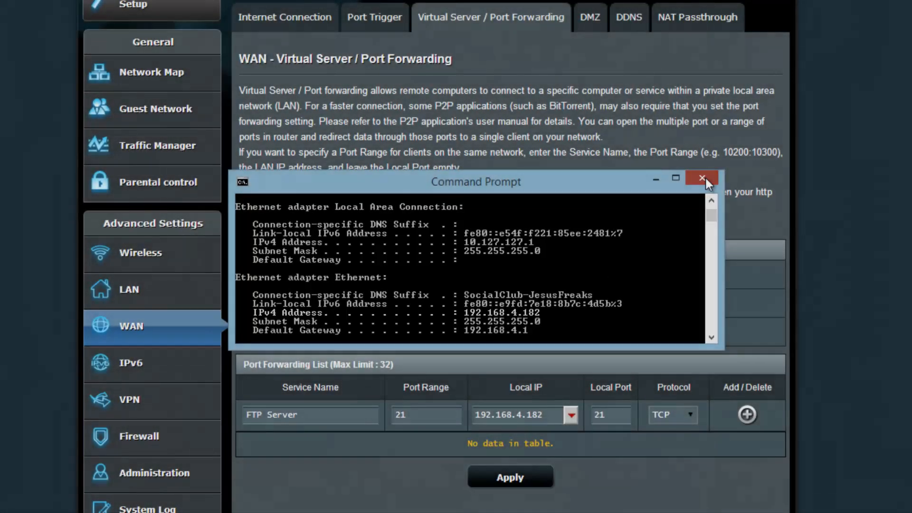
left_click(703, 178)
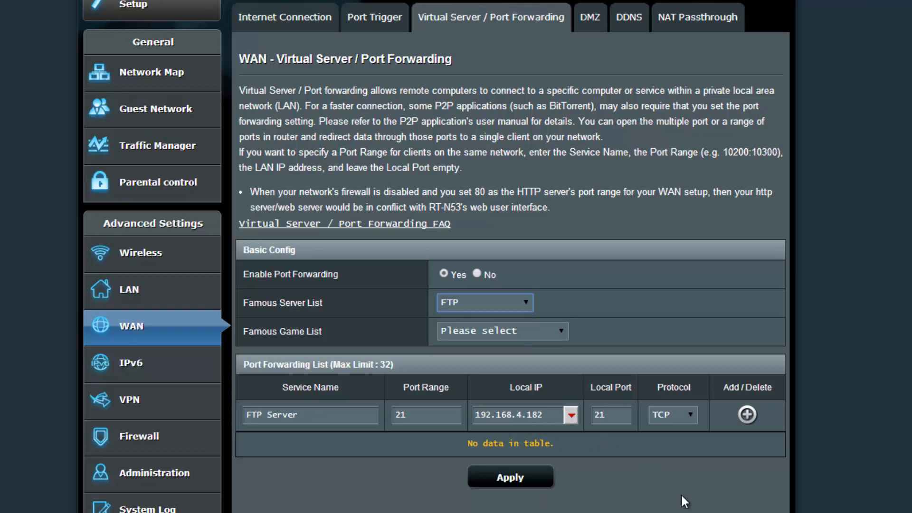
Add the FTP Server forwarding rule for port 21 to 192.168.4.182 over TCP and apply it.
left_click(746, 414)
left_click(527, 489)
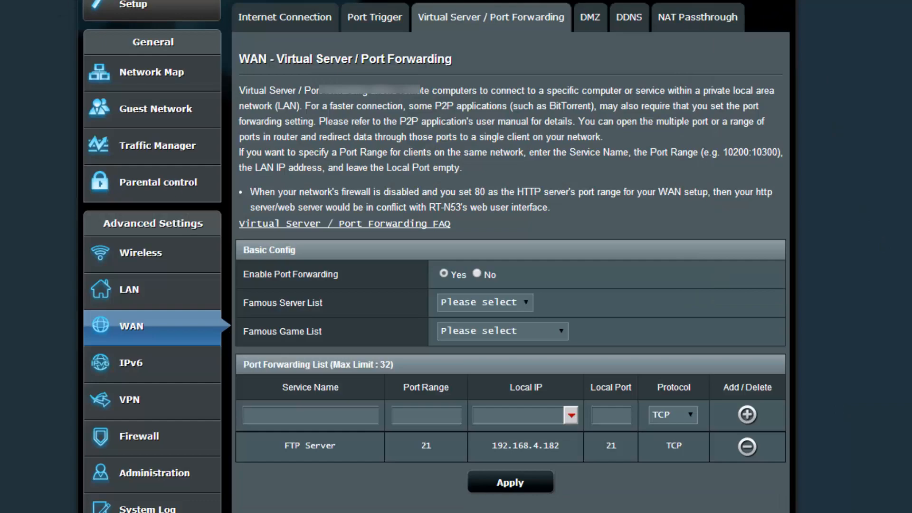
Open the FTP listing at ftp://192.168.4.182 in a new tab and place the pics folder window beside it to compare files.
key("ctrl+t")
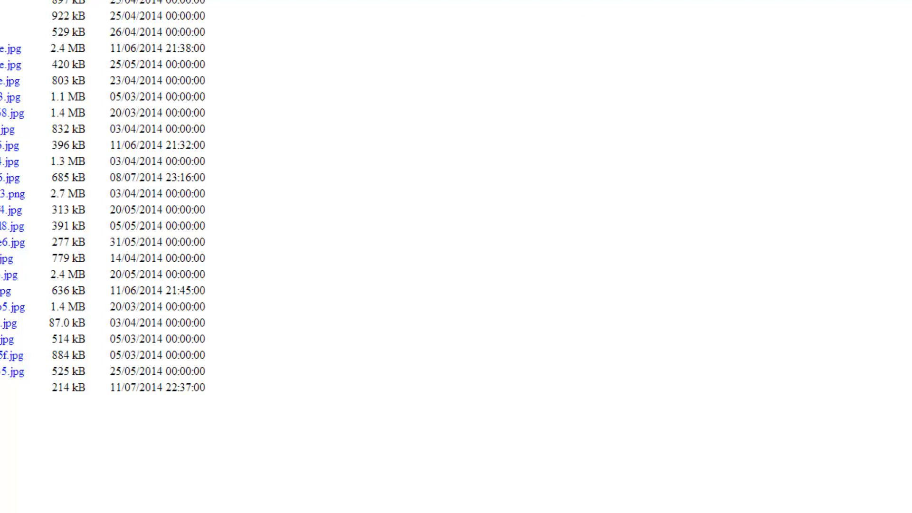
left_click_drag(551, 1, 911, 94)
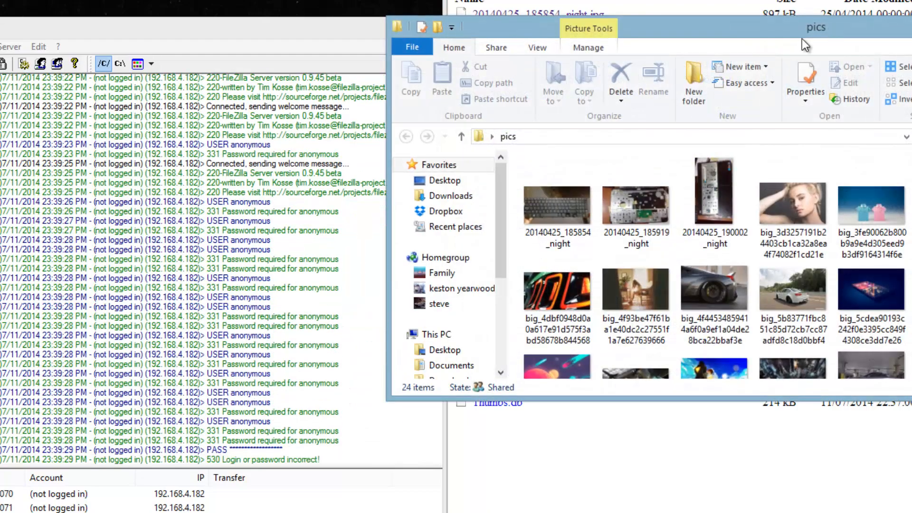
key("super+Left")
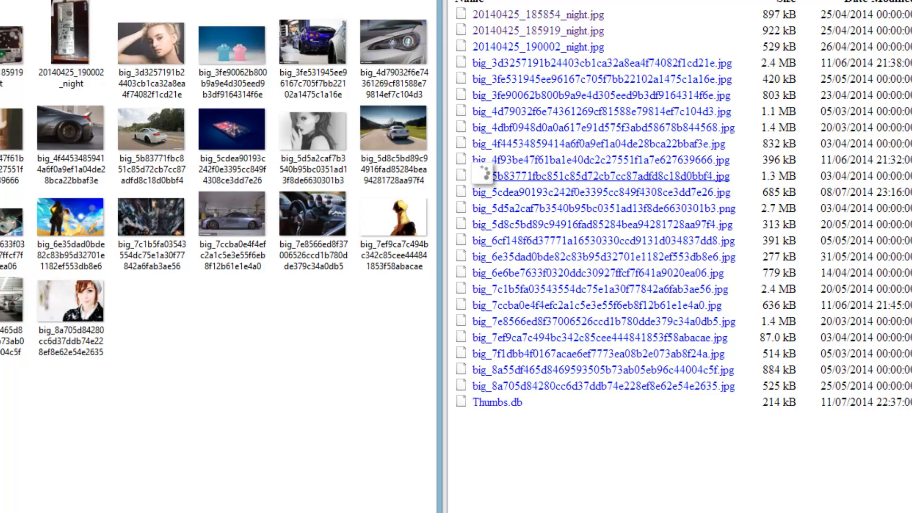
left_click(593, 19)
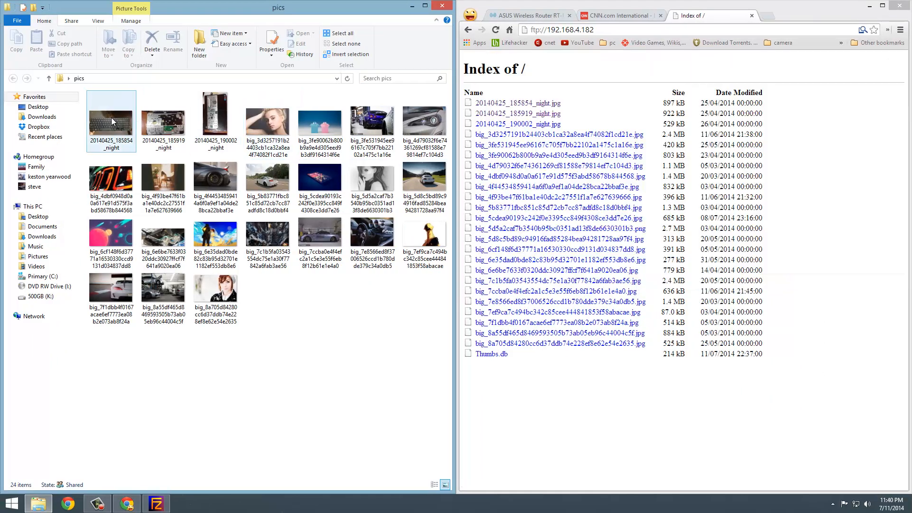
left_click(180, 121)
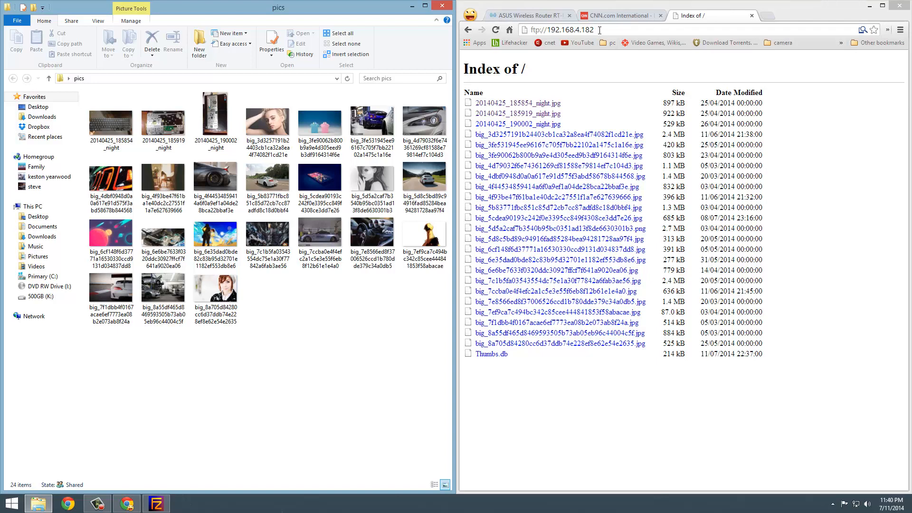
Copy the WAN IP address from the router's Network Map page.
left_click_drag(600, 30, 548, 33)
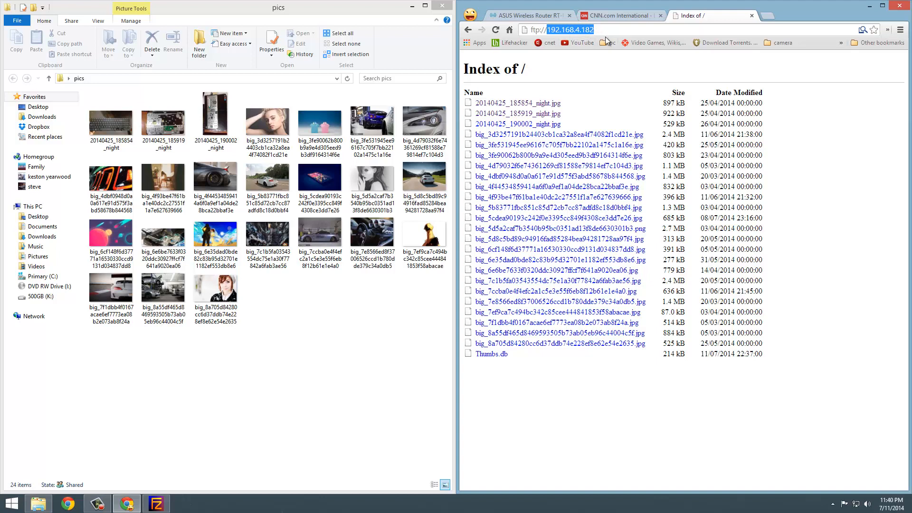
left_click(534, 16)
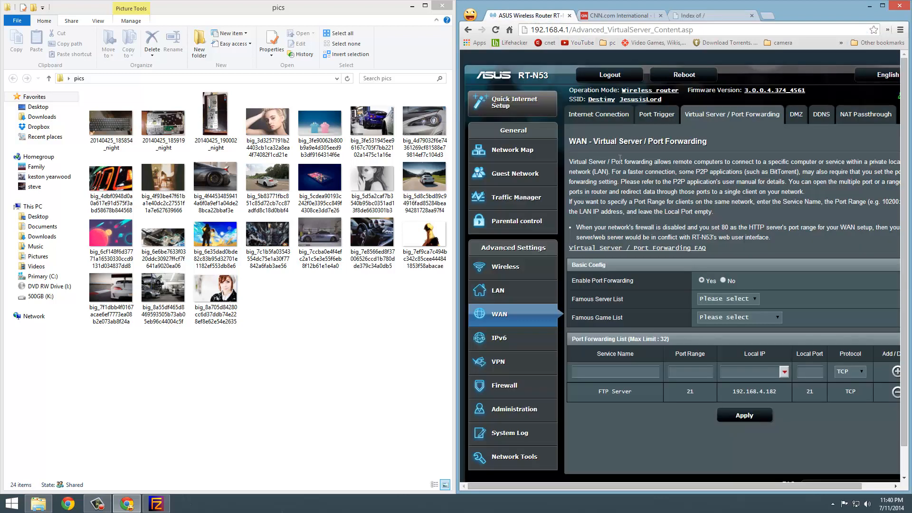
left_click(517, 154)
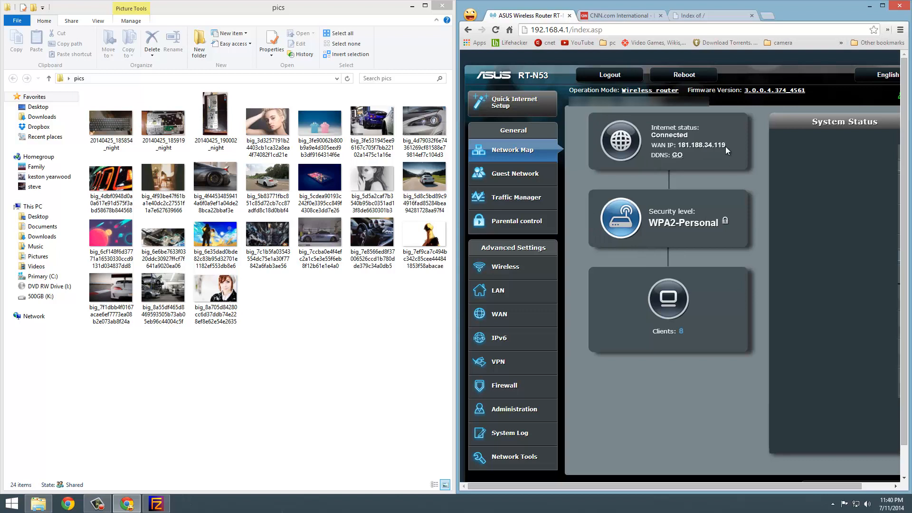
left_click_drag(728, 144, 679, 145)
right_click(689, 145)
left_click(706, 151)
left_click(716, 20)
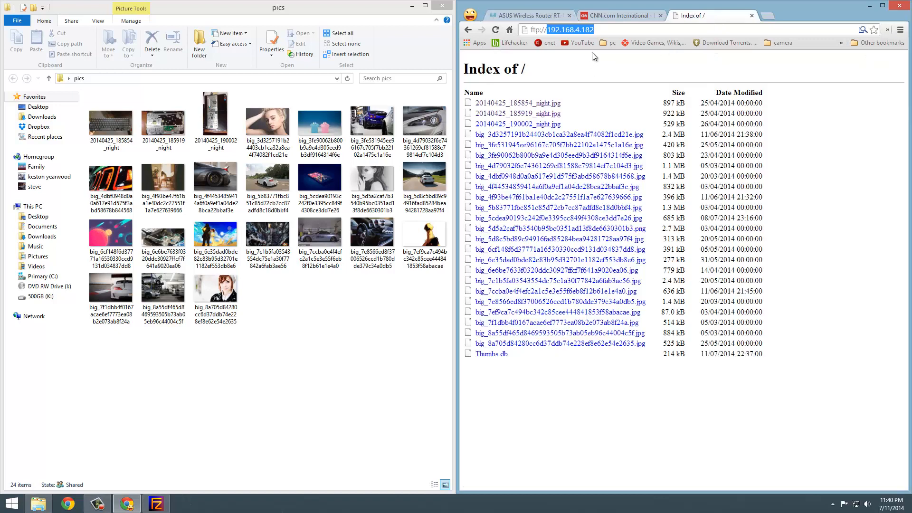
double_click(599, 30)
right_click(589, 30)
left_click(608, 75)
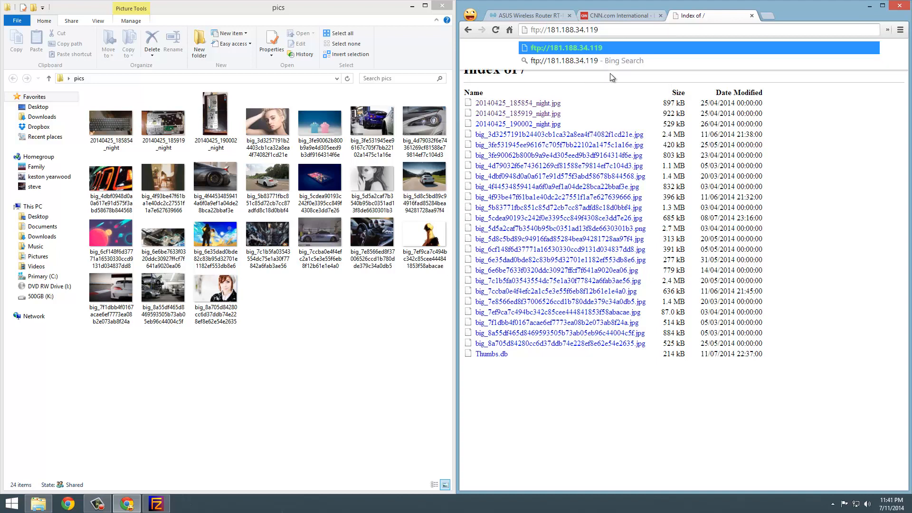